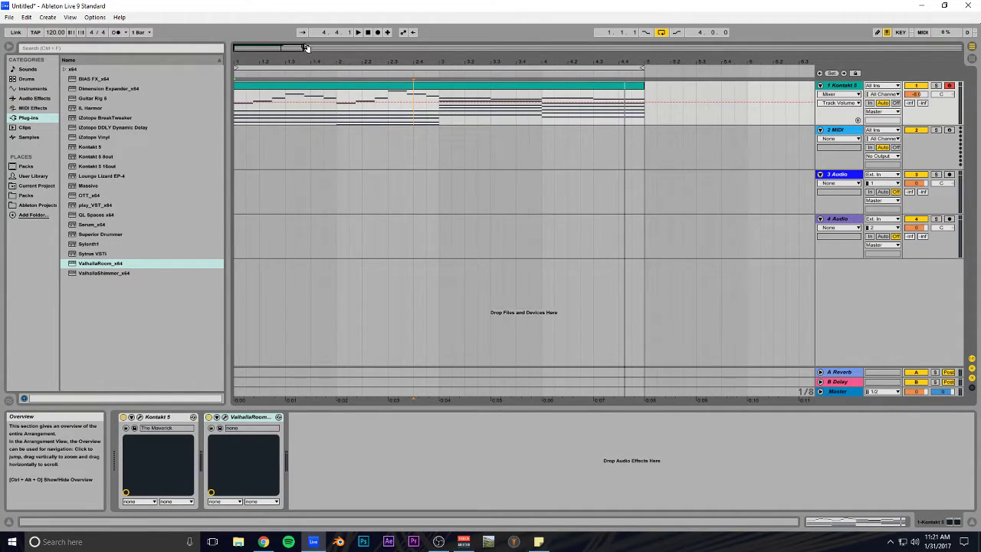
Play back the four-bar MIDI clip on the Kontakt 5 track.
left_click_drag(304, 48, 297, 47)
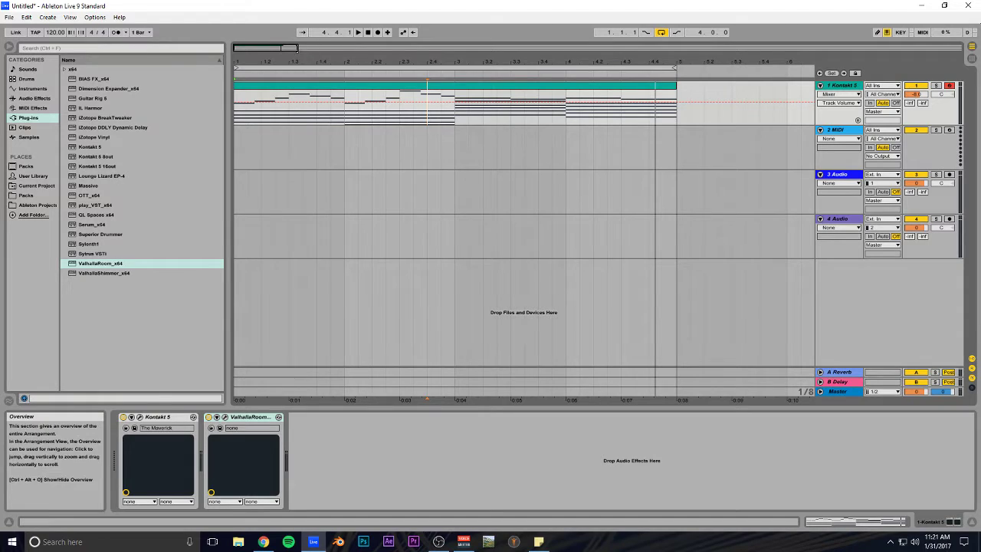
left_click_drag(296, 48, 301, 49)
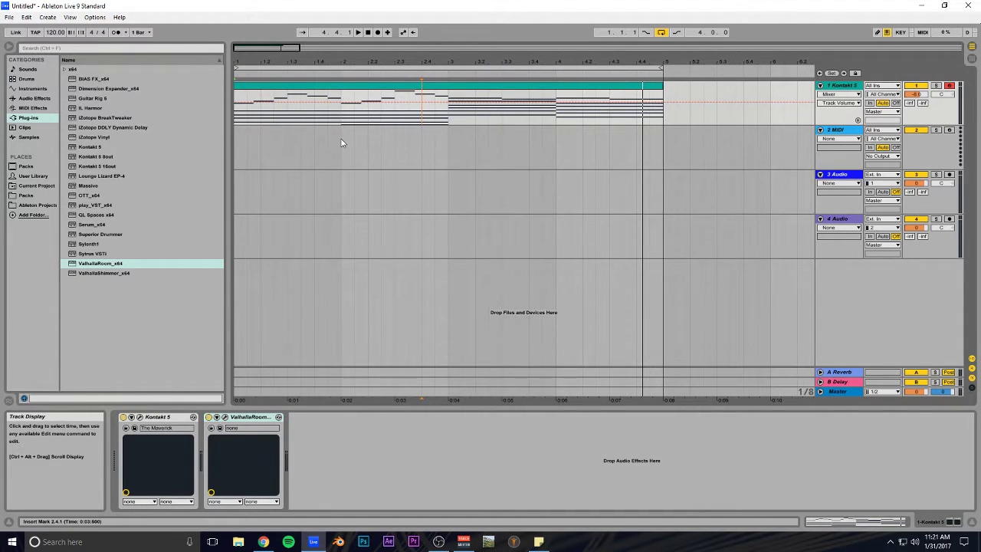
key("space")
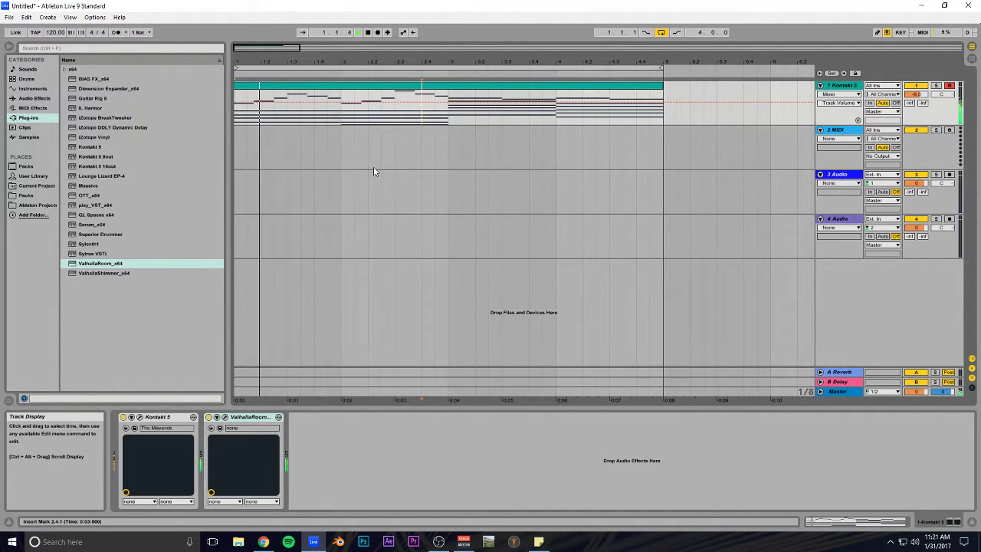
key("alt+Tab")
key("alt+Tab")
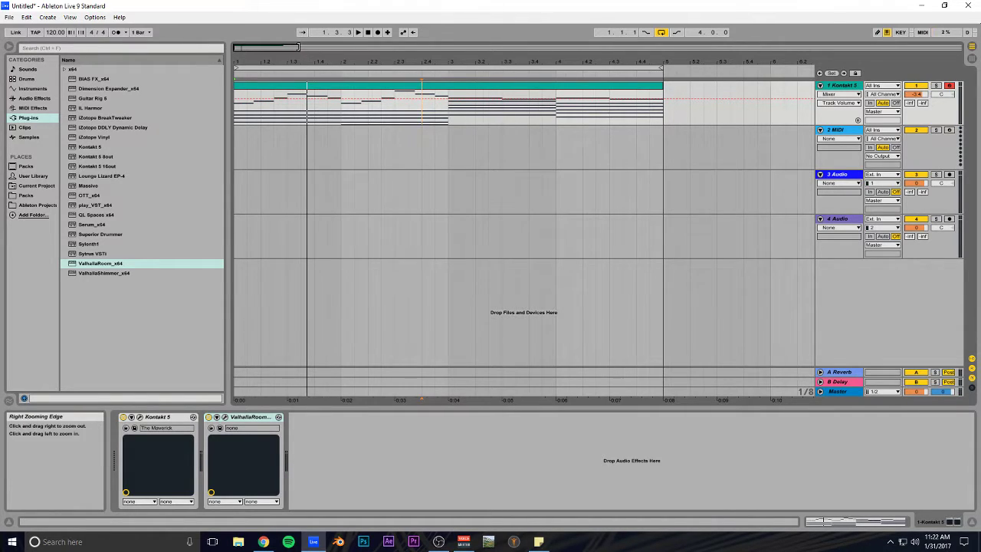
left_click_drag(299, 48, 292, 48)
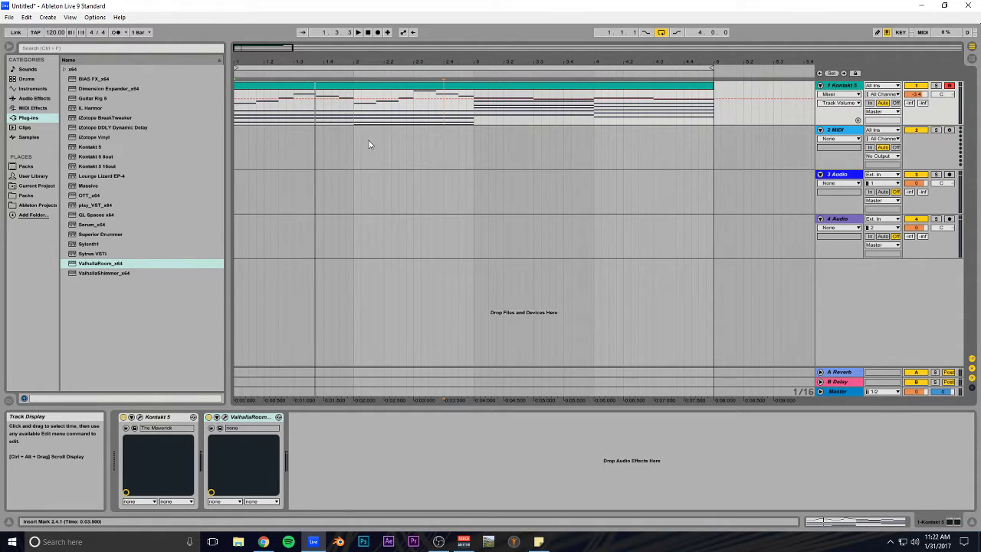
left_click_drag(287, 59, 297, 46)
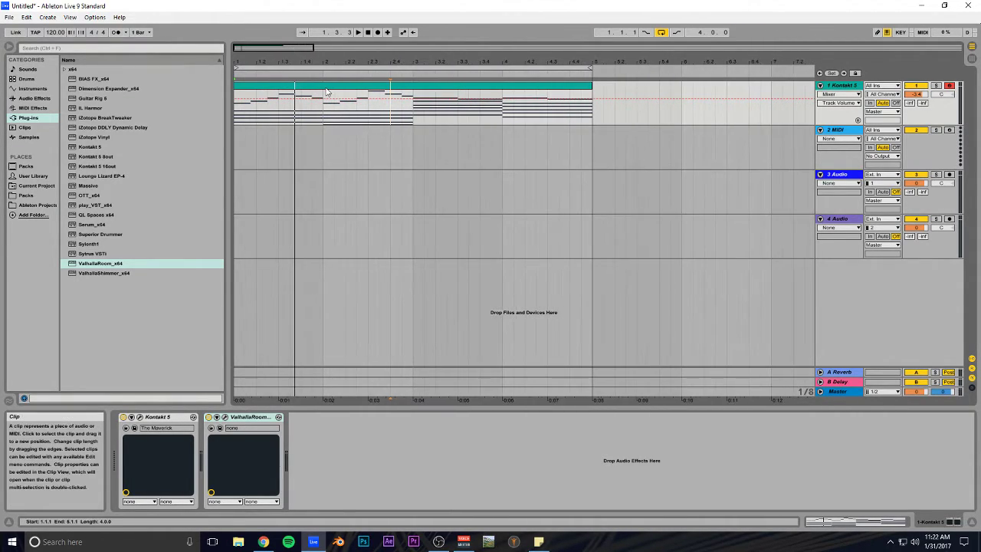
Open the MIDI clip on the Kontakt 5 track in an enlarged note editor.
double_click(325, 87)
left_click_drag(414, 363, 414, 271)
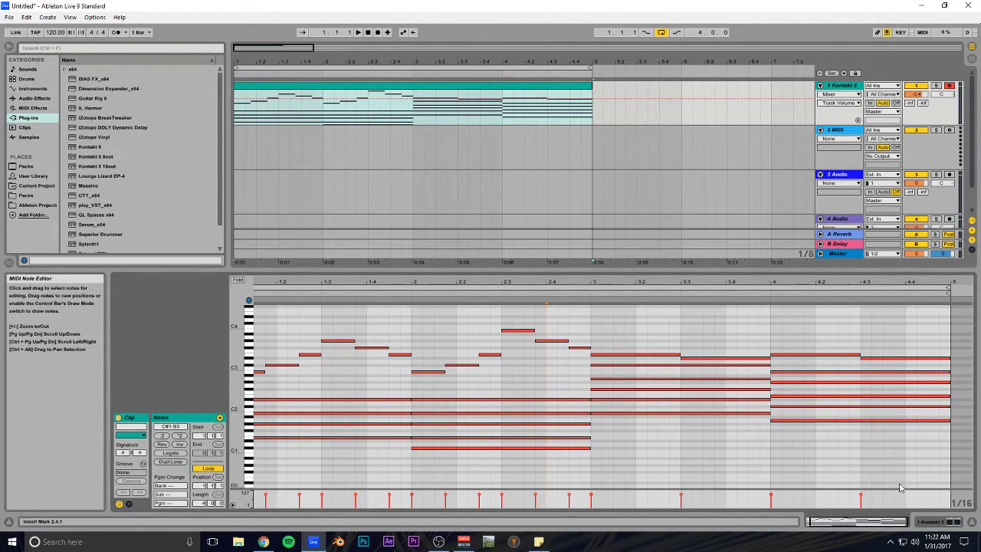
left_click_drag(464, 270, 465, 410)
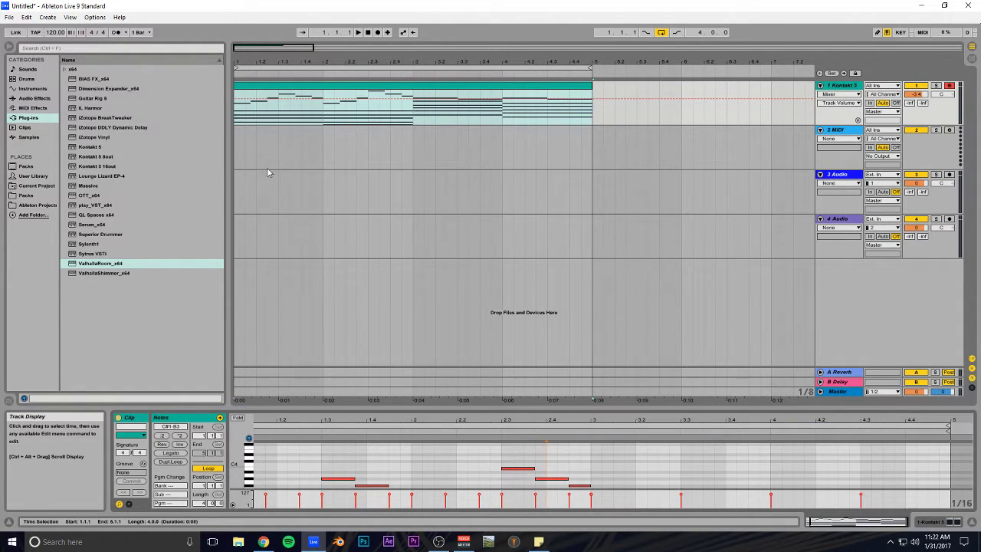
left_click_drag(437, 407, 436, 252)
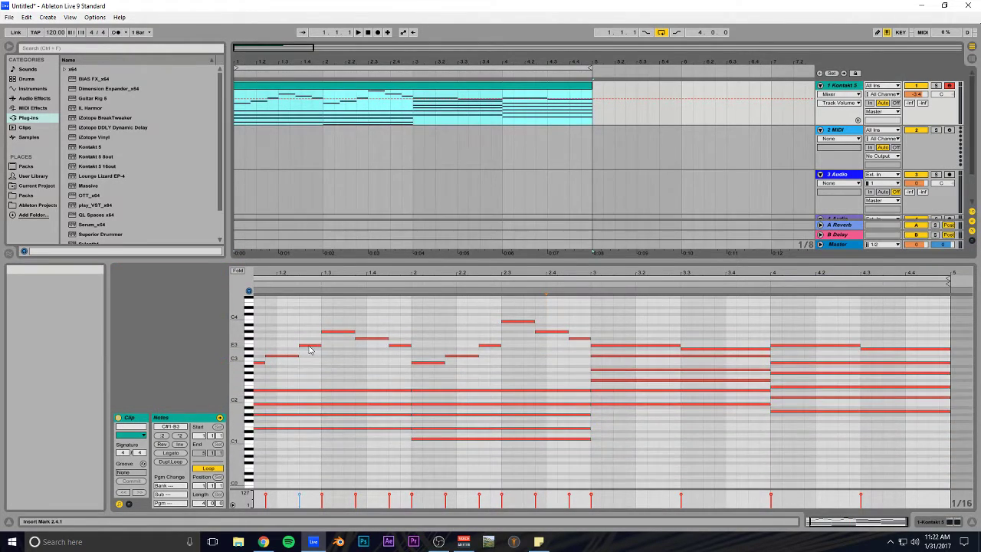
Lower the velocity of the E3 melody note before beat 1.3 and raise the velocity of the G#3 note at beat 1.3.
left_click_drag(309, 345, 309, 364, "alt")
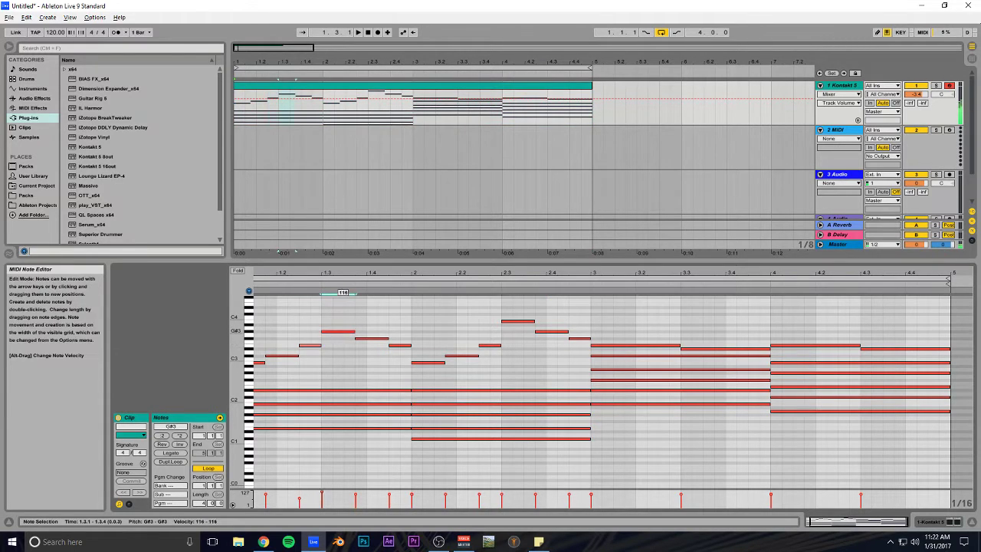
left_click_drag(339, 332, 339, 311, "alt")
left_click(285, 360)
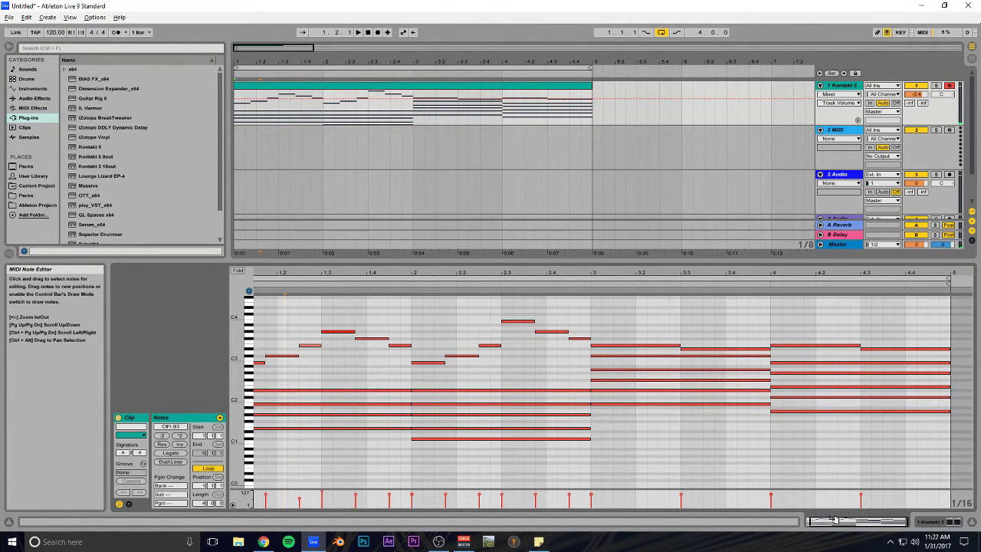
Select all notes in the clip, even out their velocities at 87, and shrink the note editor.
left_click_drag(851, 522, 851, 508)
left_click_drag(920, 313, 277, 487)
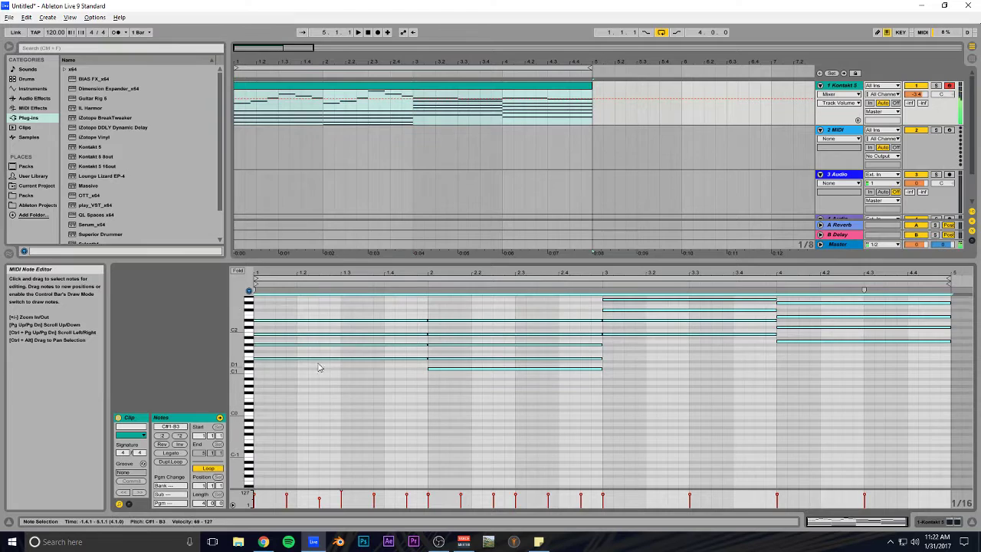
mouse_move(325, 358)
left_mouse_down("alt")
mouse_move(325, 322)
mouse_move(325, 348)
left_mouse_up("alt")
left_click_drag(376, 257, 394, 348)
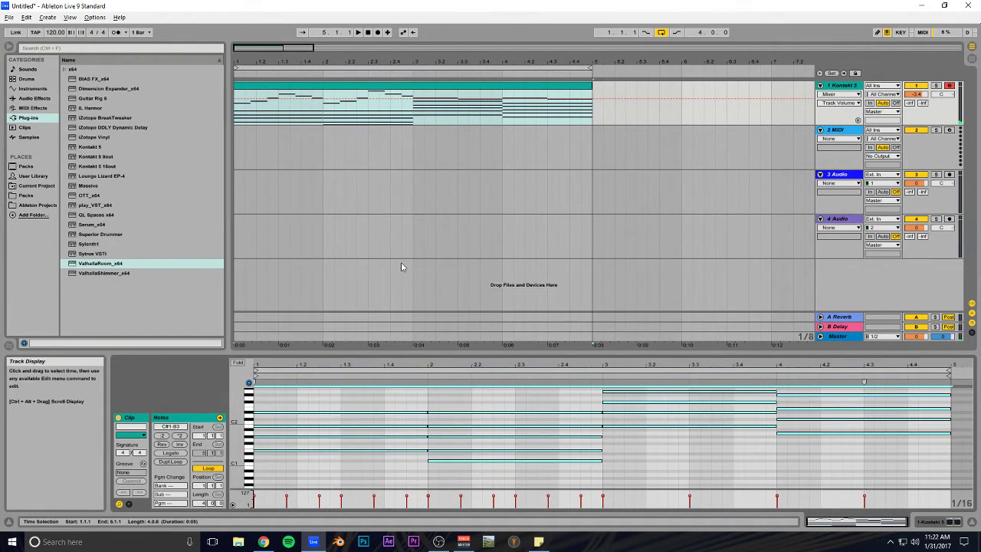
Add the Velocity MIDI effect to the Kontakt 5 track.
left_click(931, 522)
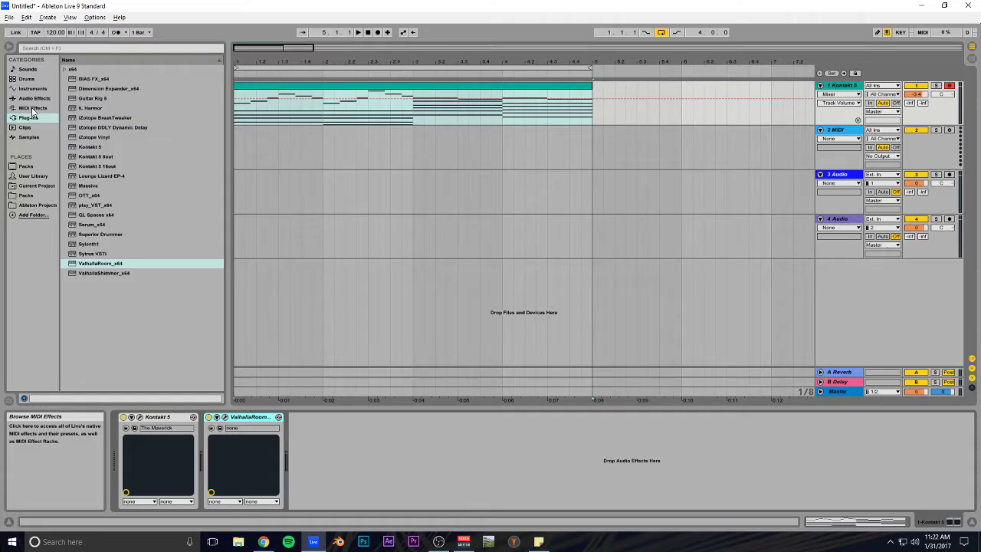
left_click(33, 108)
left_click(89, 70)
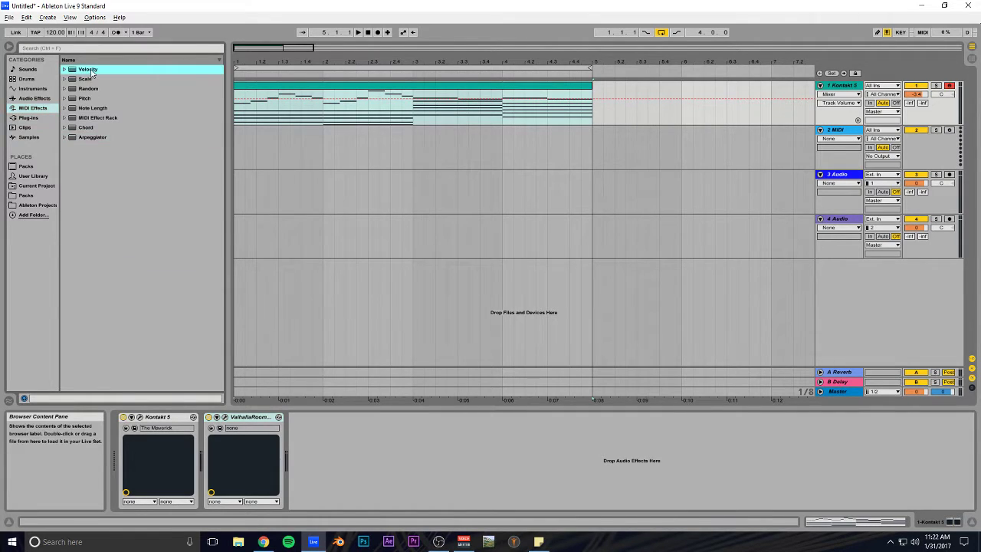
left_click_drag(89, 72, 274, 100)
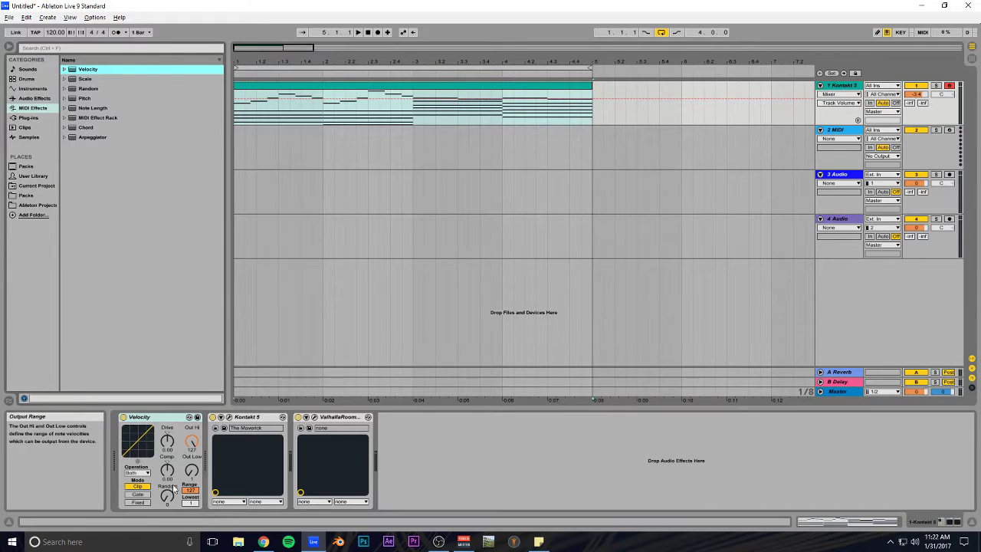
Set the Velocity effect's Random to 24 and Out Hi to 99, and play back the clip.
left_click_drag(168, 499, 168, 429)
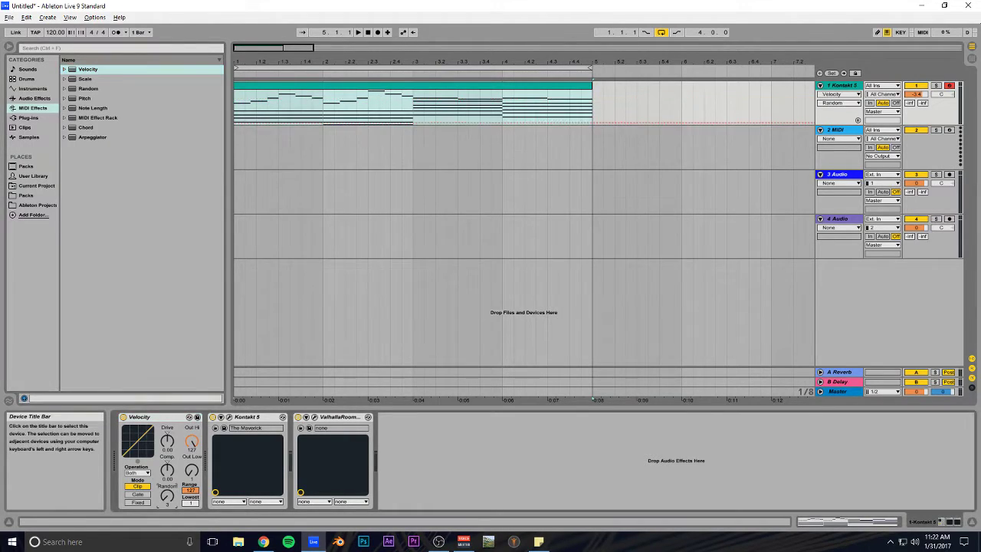
left_click_drag(168, 495, 167, 486)
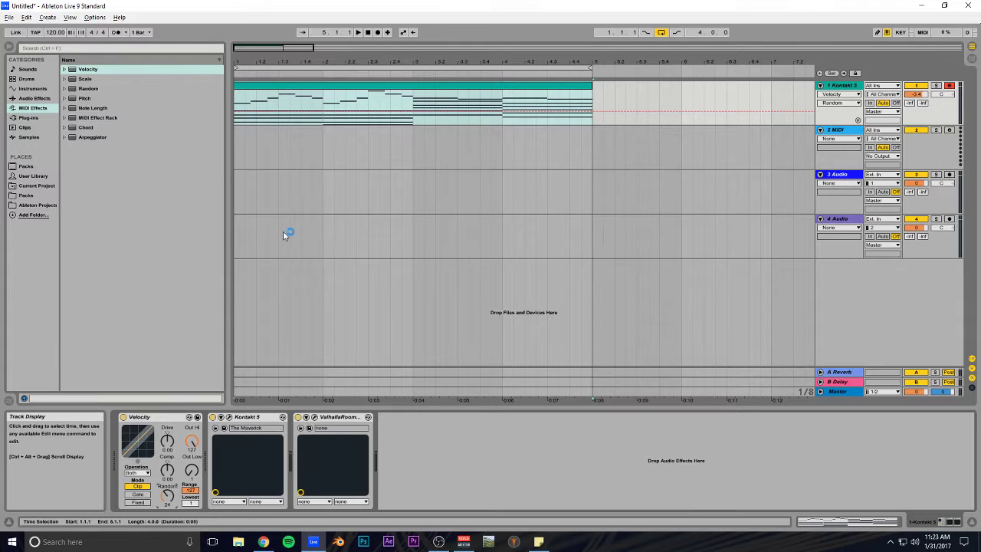
left_click_drag(191, 441, 191, 474)
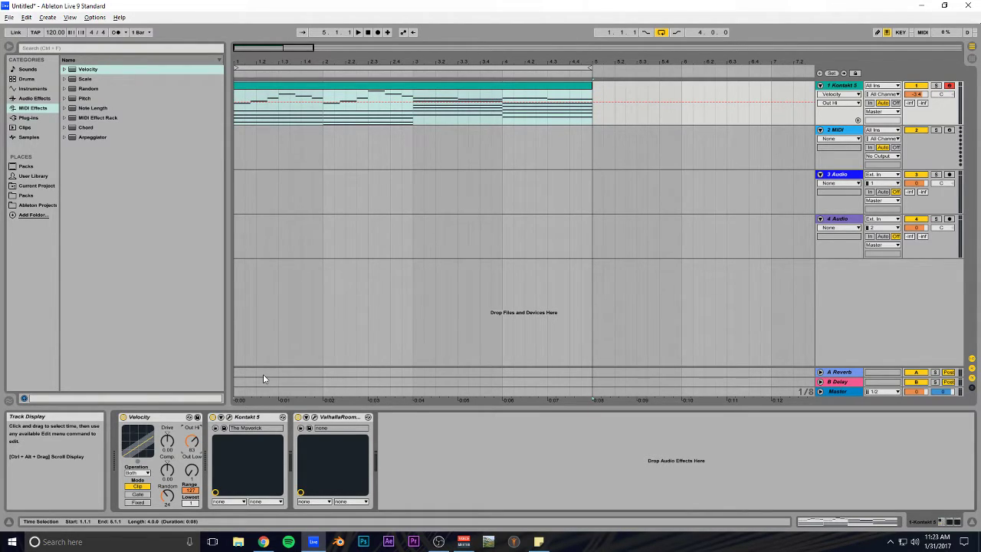
key("space")
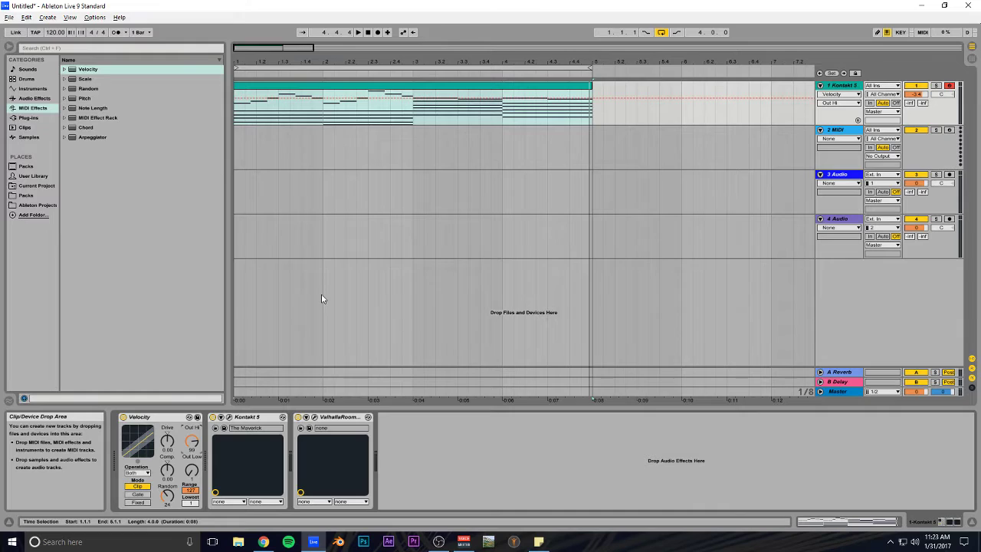
In the clip's note editor, nudge the first bar's C#3, G#3 and F#3 melody notes slightly late and the E3 note slightly early.
double_click(312, 88)
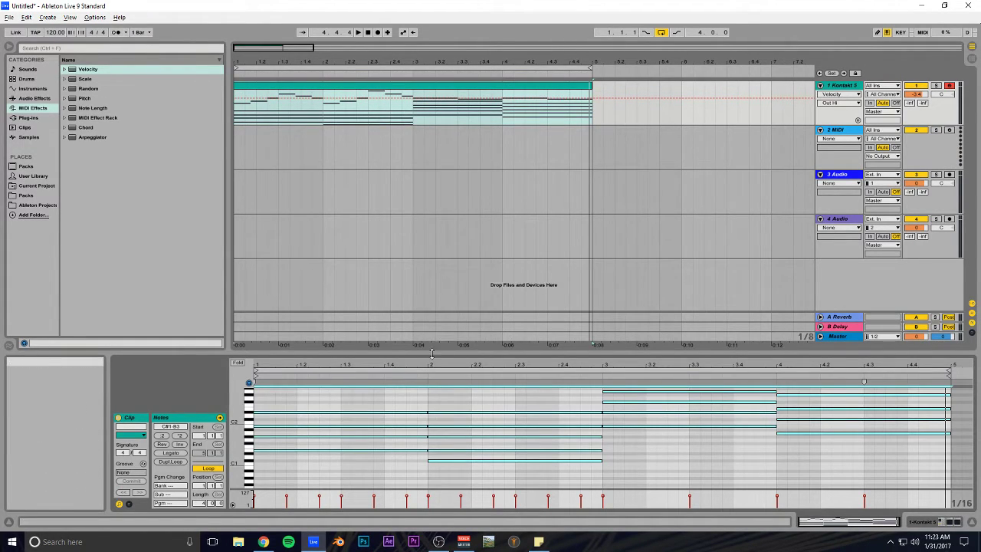
left_click_drag(433, 356, 442, 262)
scroll(388, 343, "up", 5)
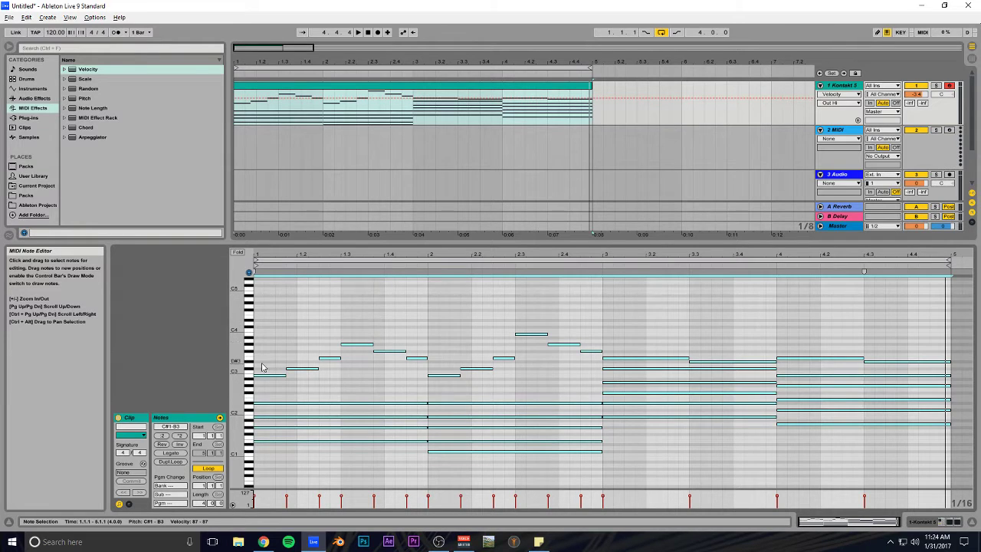
left_click_drag(843, 521, 829, 539)
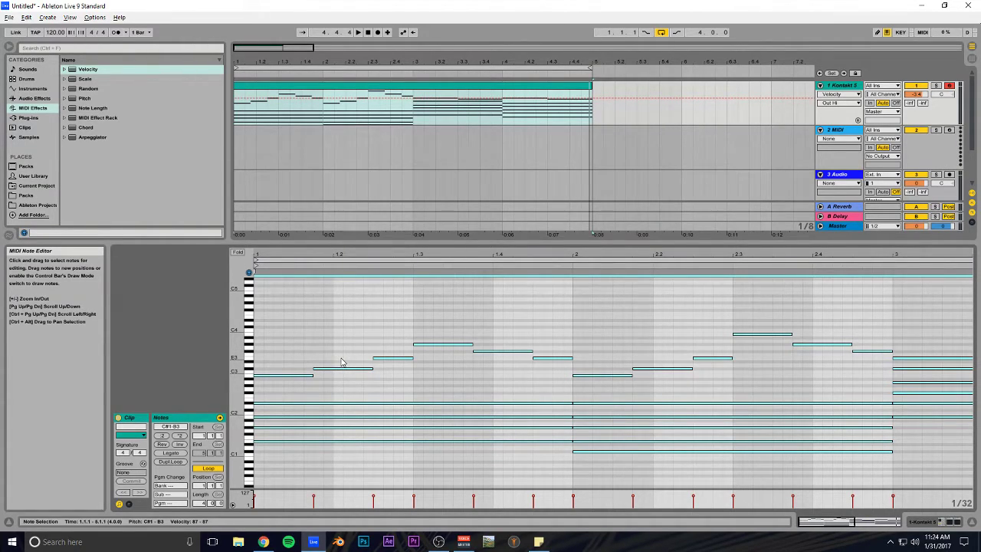
left_click(342, 349)
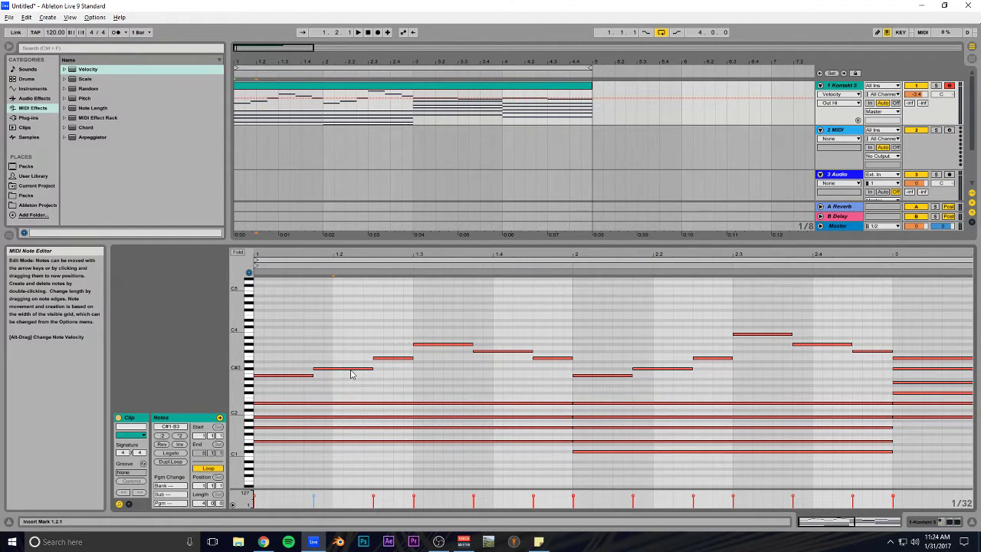
left_click_drag(351, 373, 354, 374)
left_click(388, 359)
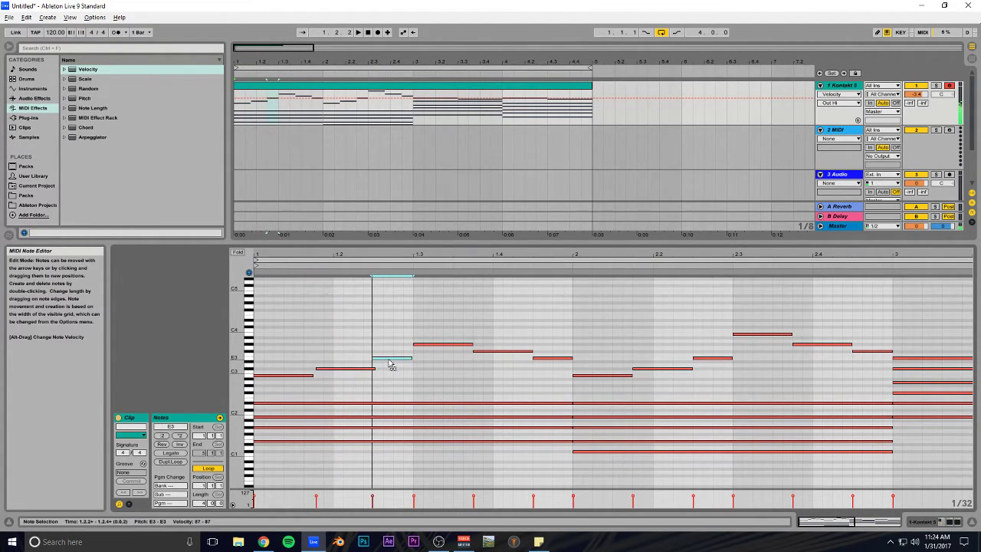
left_click(447, 346)
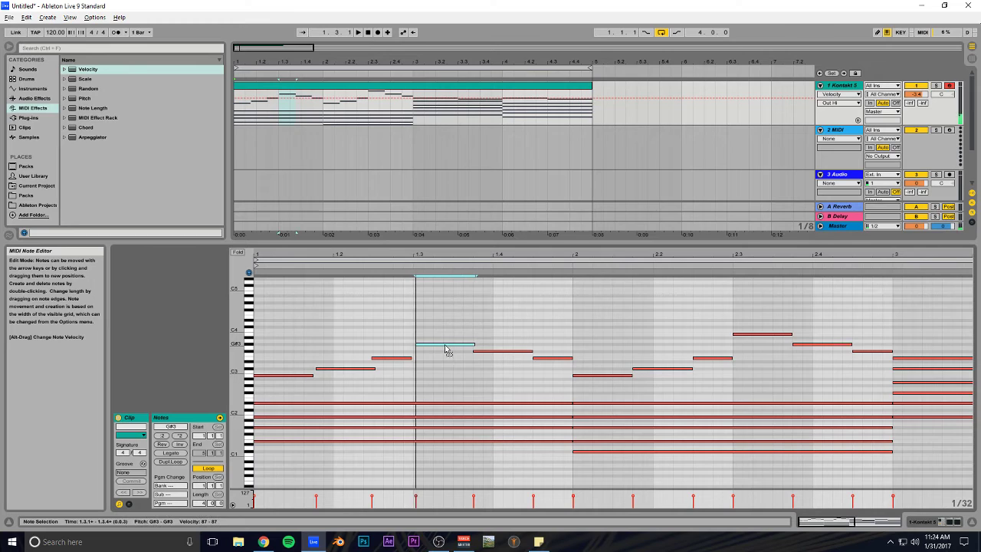
left_click(493, 345)
left_click(498, 351)
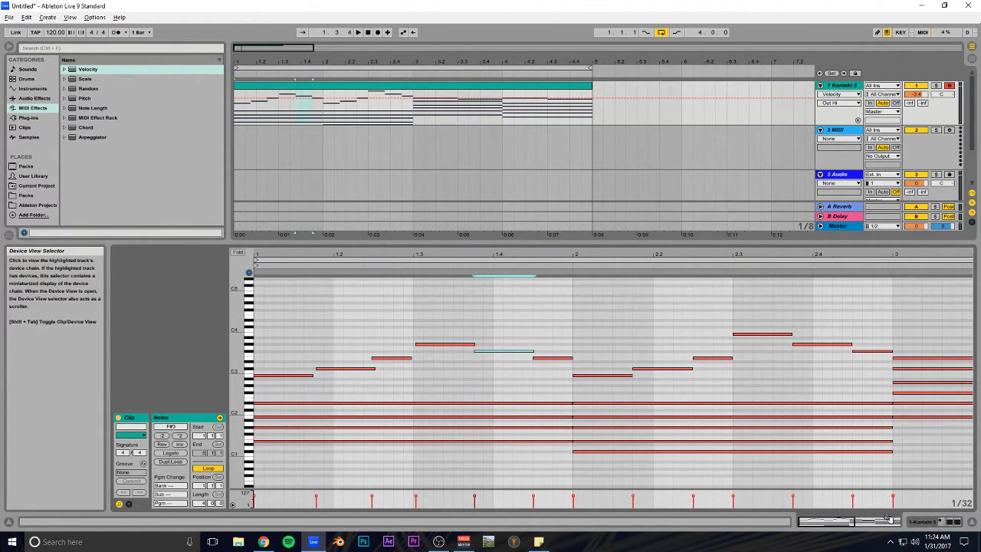
left_click_drag(837, 521, 838, 483)
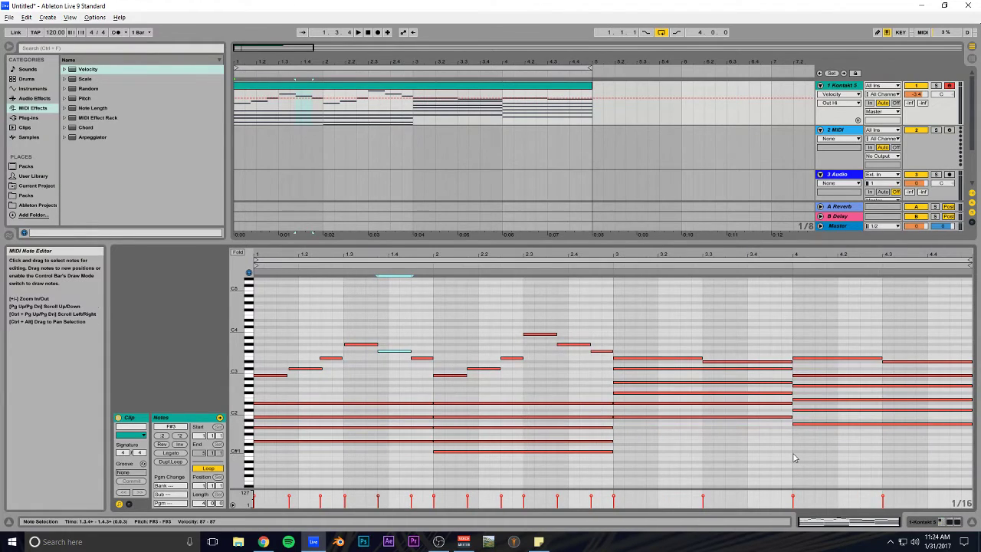
Set the Velocity effect's Out Hi to 101 and start playback.
left_click(930, 523)
left_click_drag(191, 442, 192, 442)
key("space")
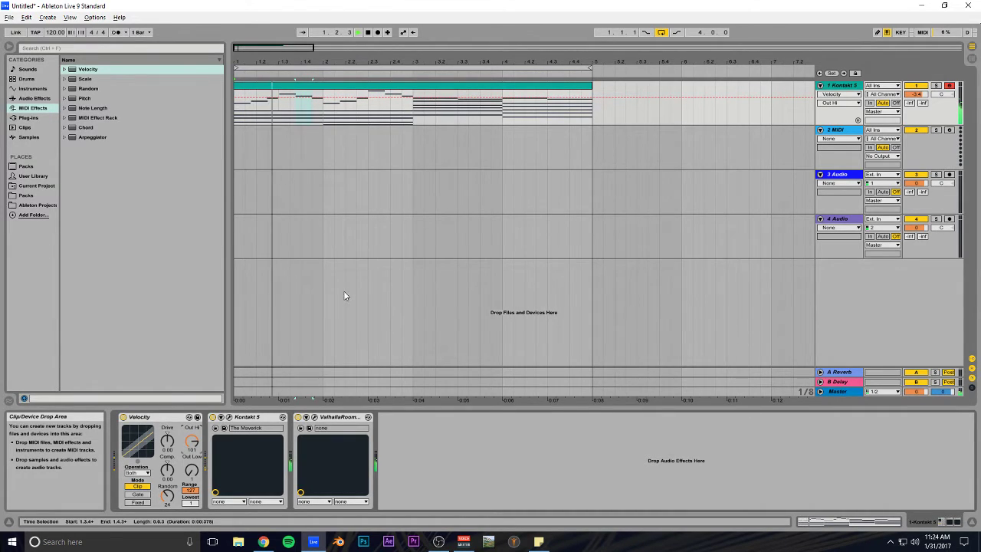
Bypass and re-enable the Velocity effect during playback to compare the sound, and stop playback.
left_click(123, 417)
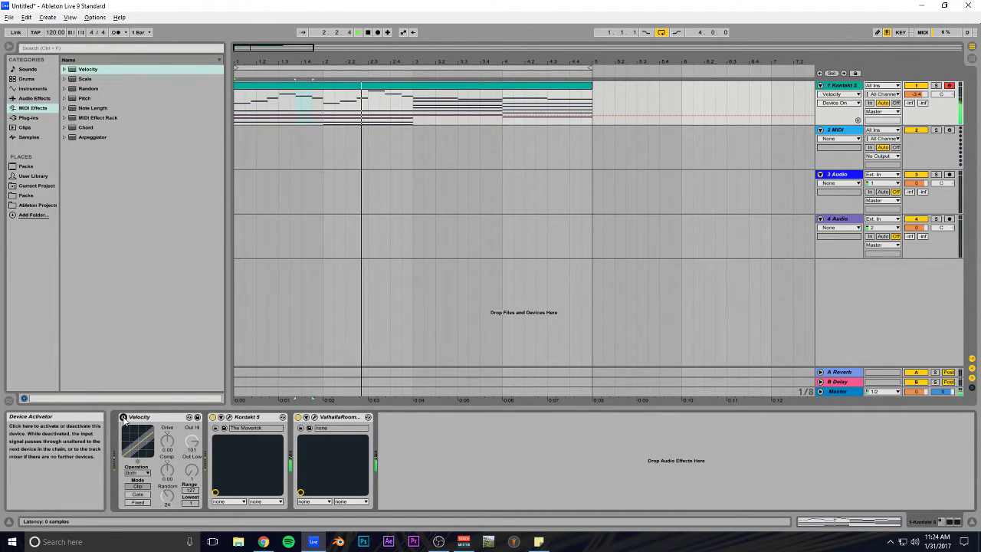
left_click(123, 416)
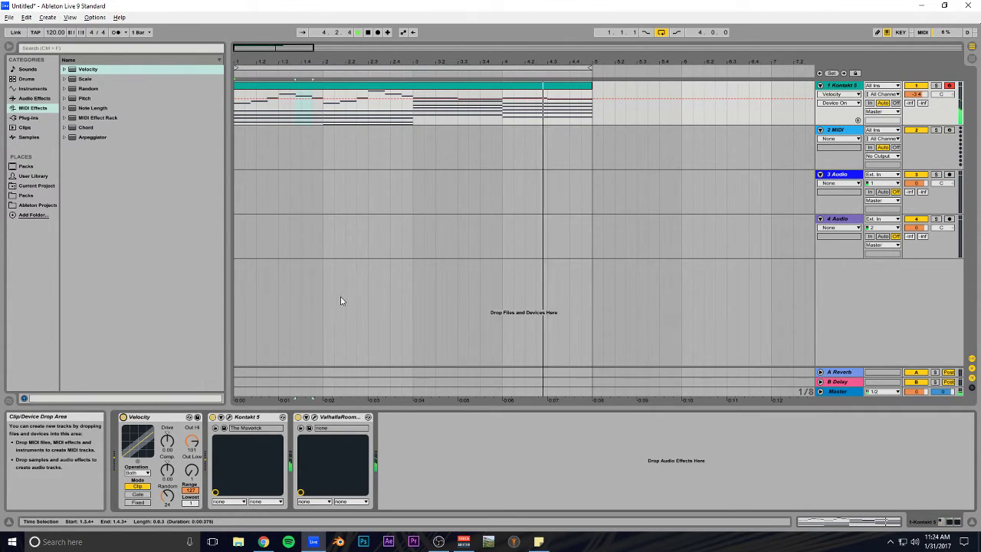
key("space")
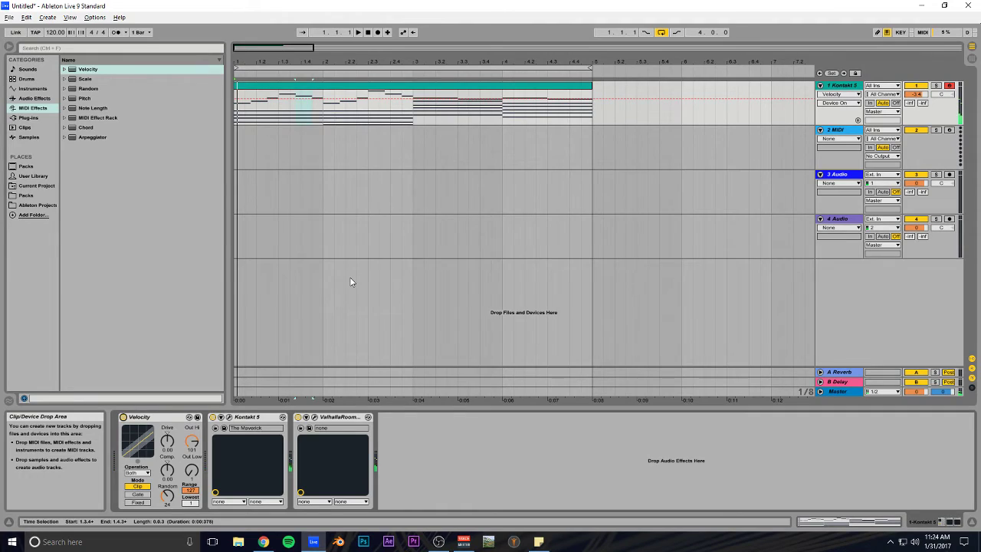